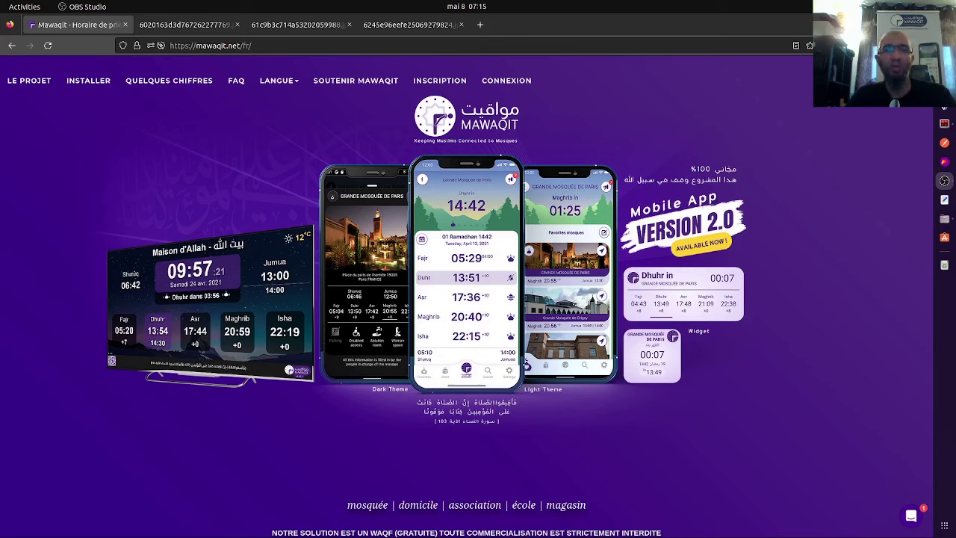
Open the Mawaqit registration form and enter the mosque's e-mail address.
{"action": "left_click", "coordinate": [239, 46]}
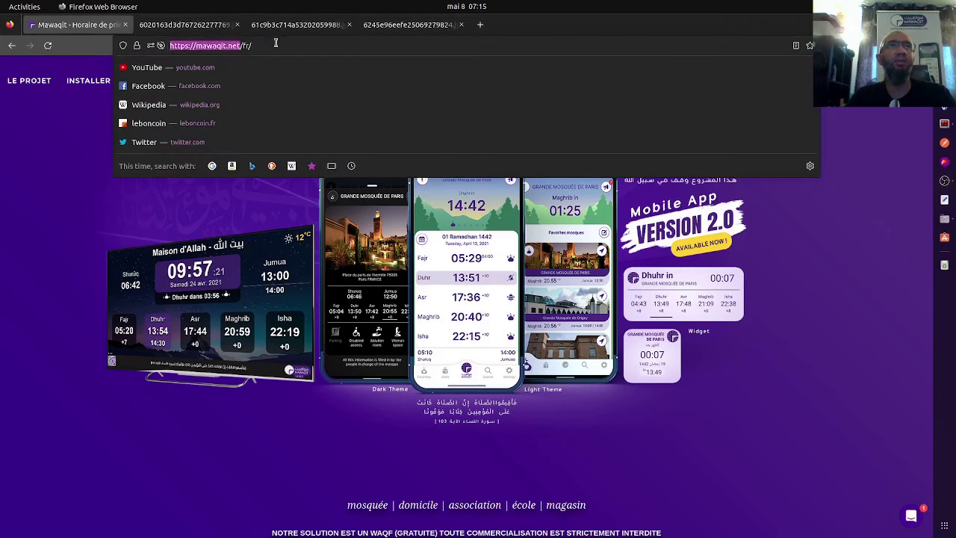
{"action": "key", "text": "Escape"}
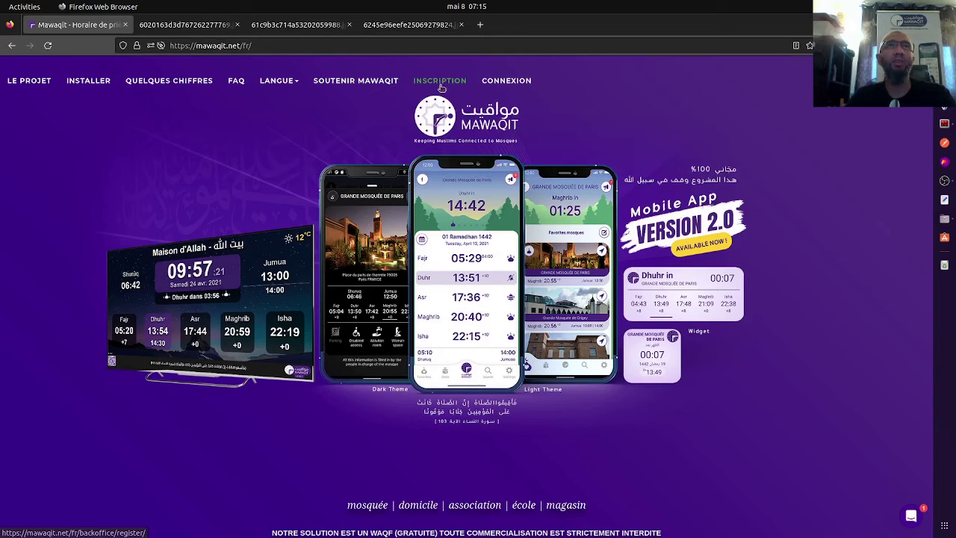
{"action": "left_click", "coordinate": [441, 83]}
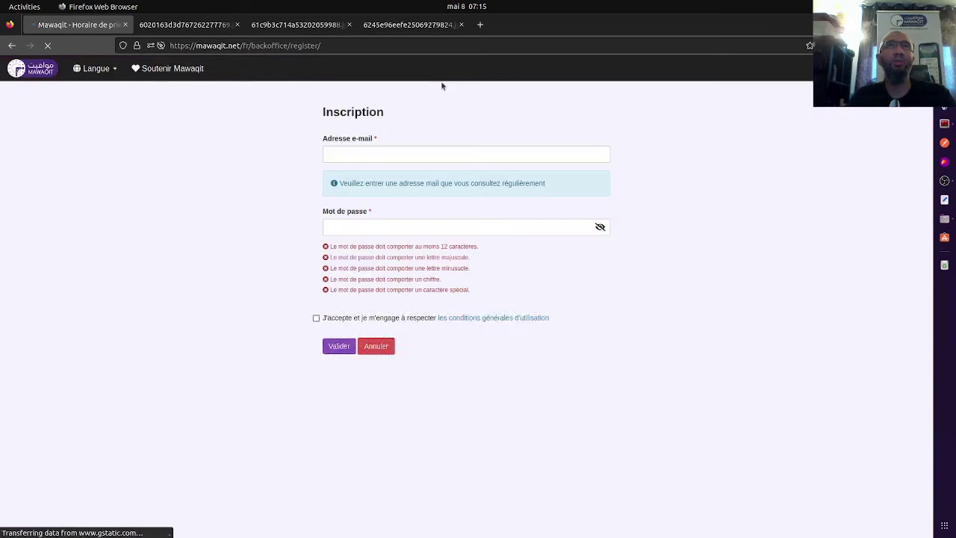
{"action": "left_click", "coordinate": [369, 153]}
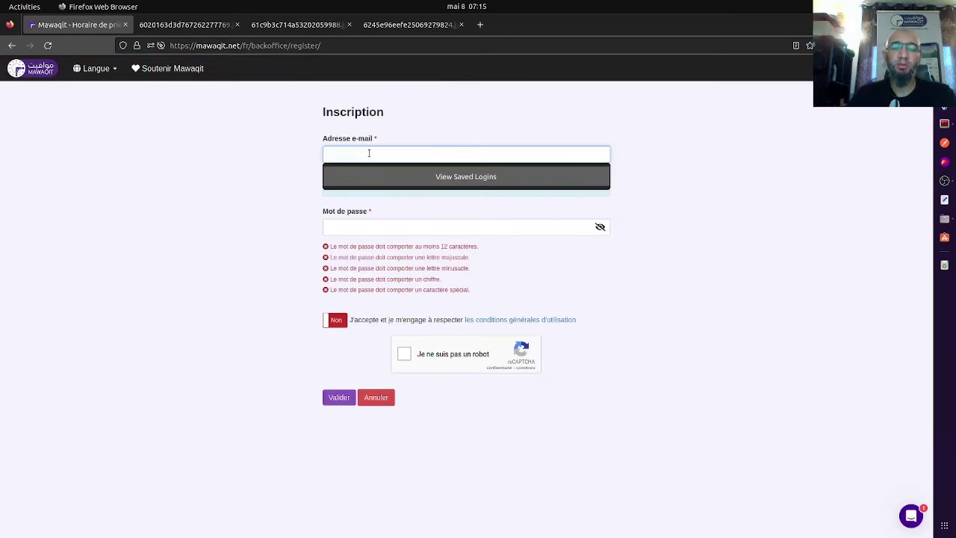
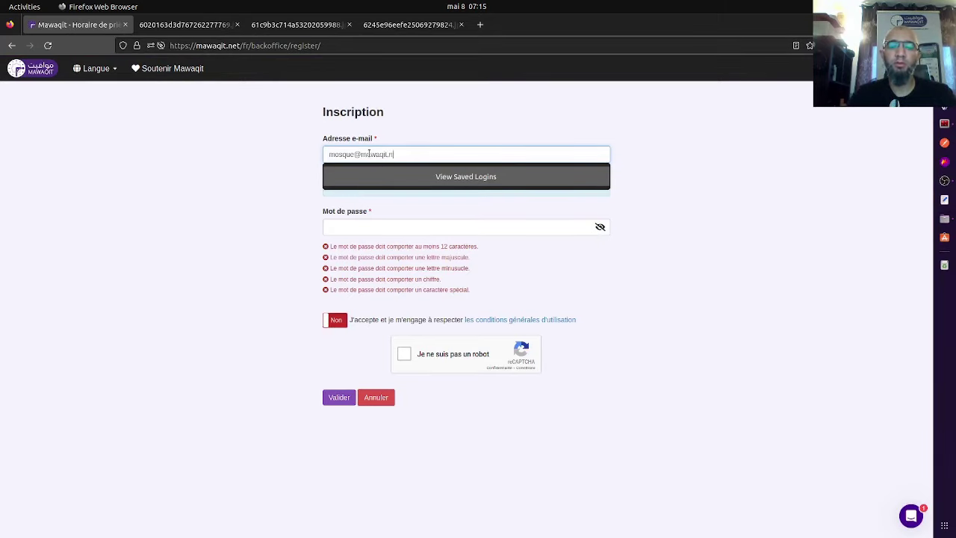
{"action": "key", "text": "Tab"}
Use Firefox's generated strong password, accept the terms of use, pass reCAPTCHA and submit.
{"action": "left_click", "coordinate": [381, 250]}
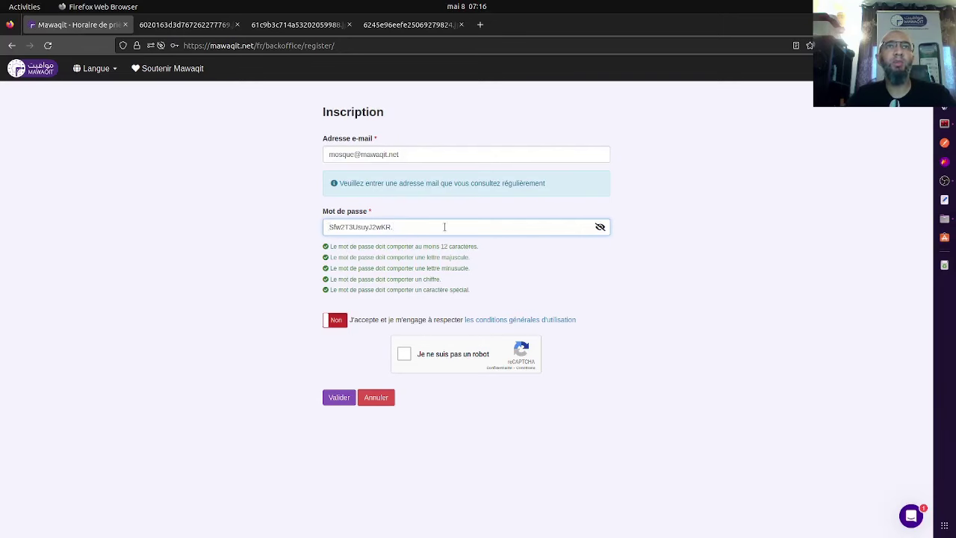
{"action": "left_click", "coordinate": [340, 323]}
{"action": "left_click", "coordinate": [402, 355]}
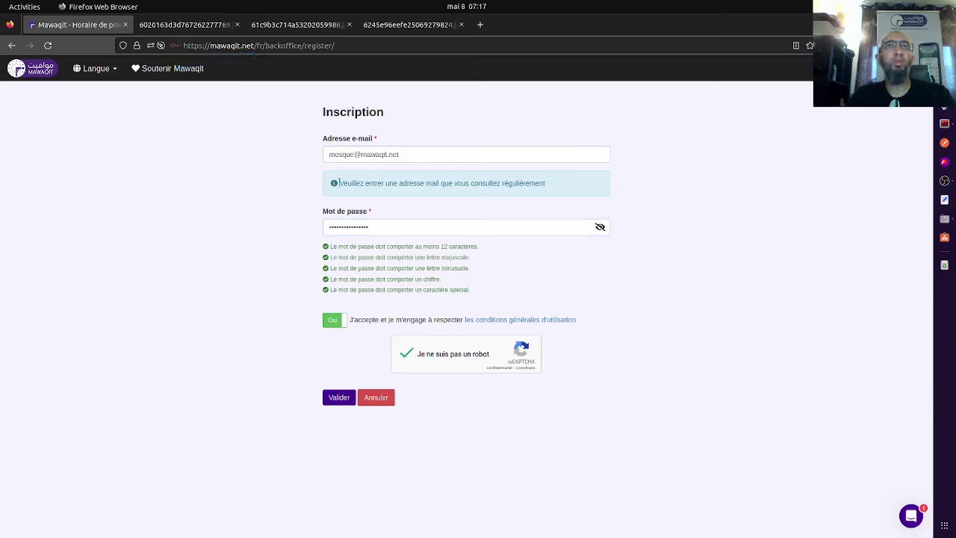
{"action": "left_click_drag", "start_coordinate": [339, 182], "coordinate": [572, 186]}
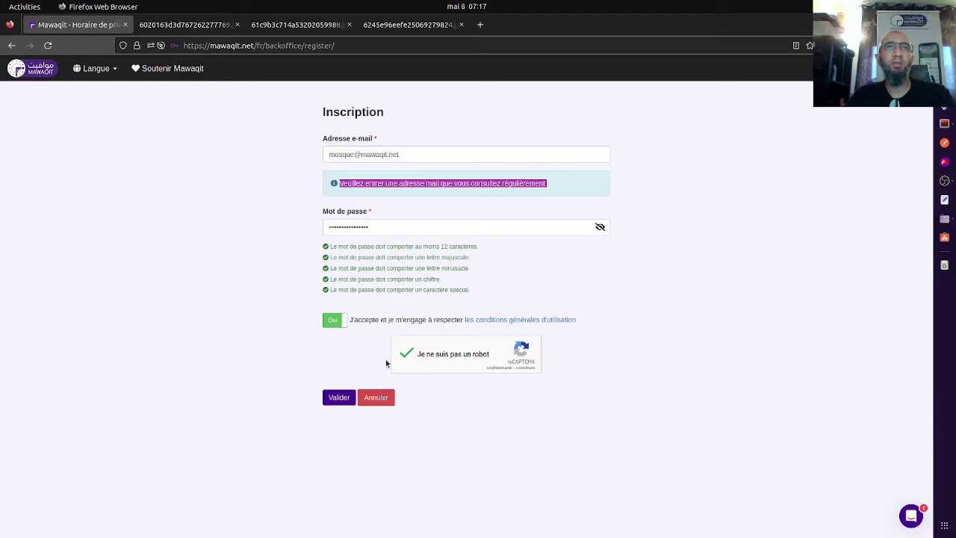
{"action": "left_click", "coordinate": [348, 400]}
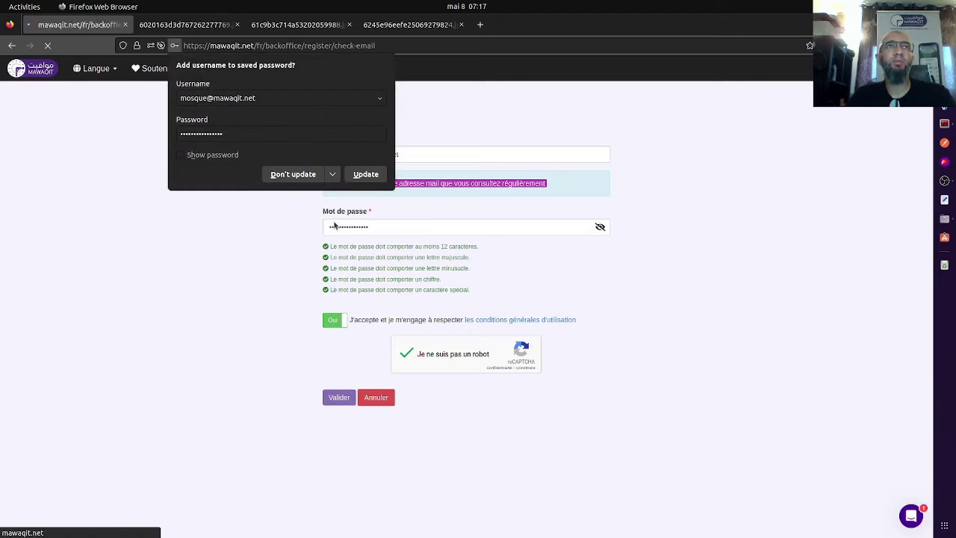
Decline Firefox's password update and highlight the activation-email and spam-folder notices.
{"action": "left_click", "coordinate": [314, 178]}
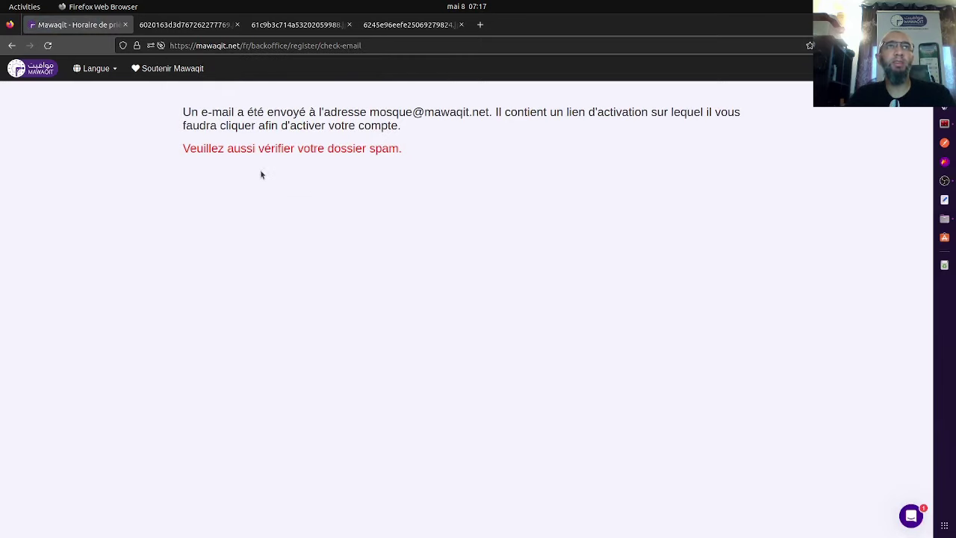
{"action": "left_click_drag", "start_coordinate": [185, 112], "coordinate": [454, 150]}
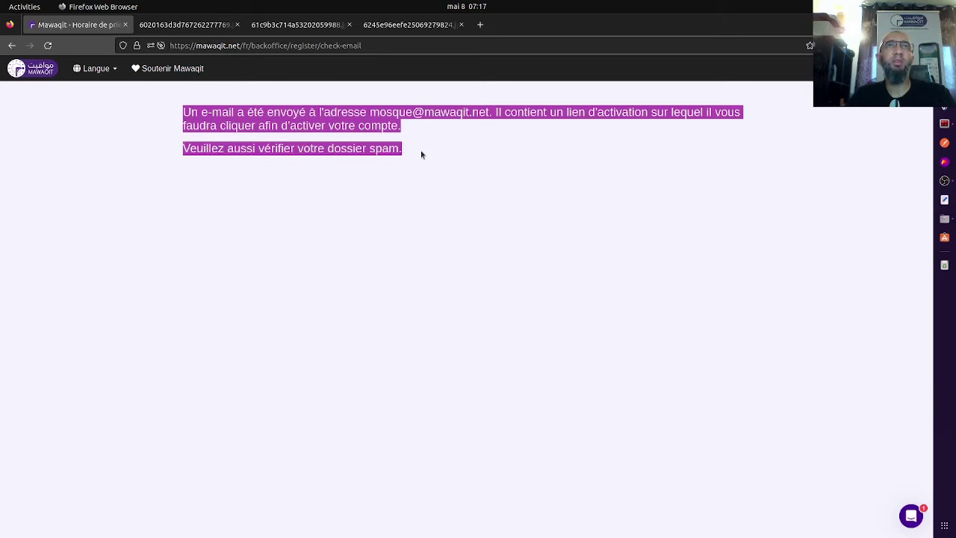
{"action": "left_click", "coordinate": [255, 155]}
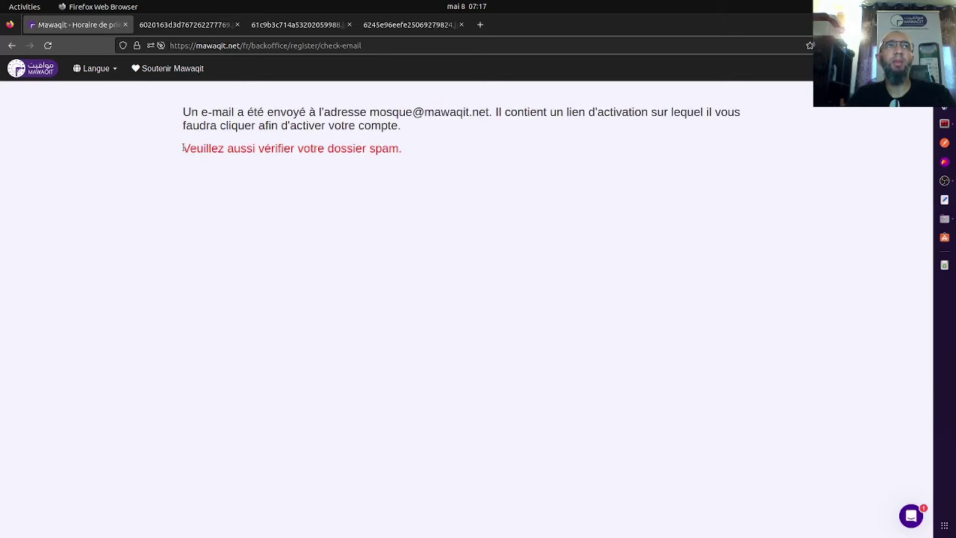
{"action": "left_click_drag", "start_coordinate": [183, 145], "coordinate": [439, 150]}
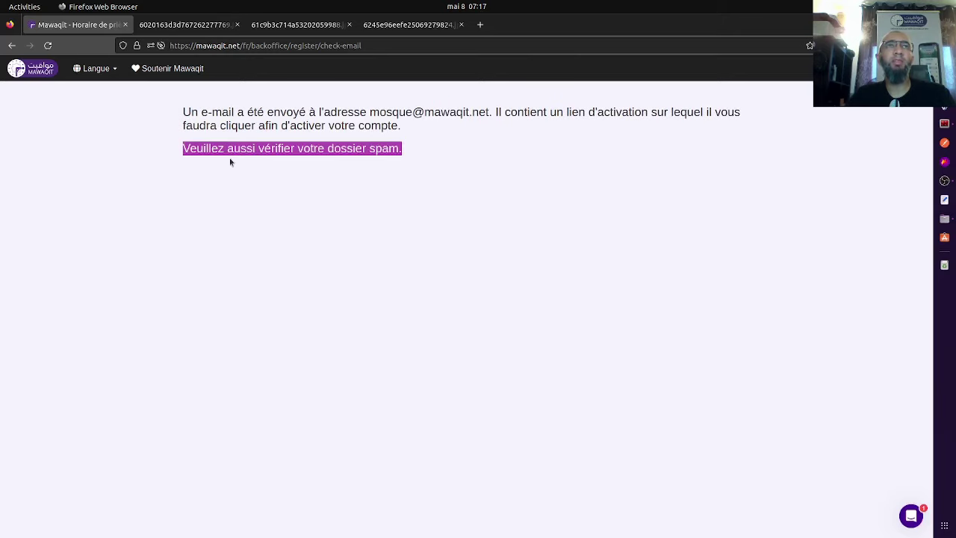
{"action": "left_click", "coordinate": [207, 149]}
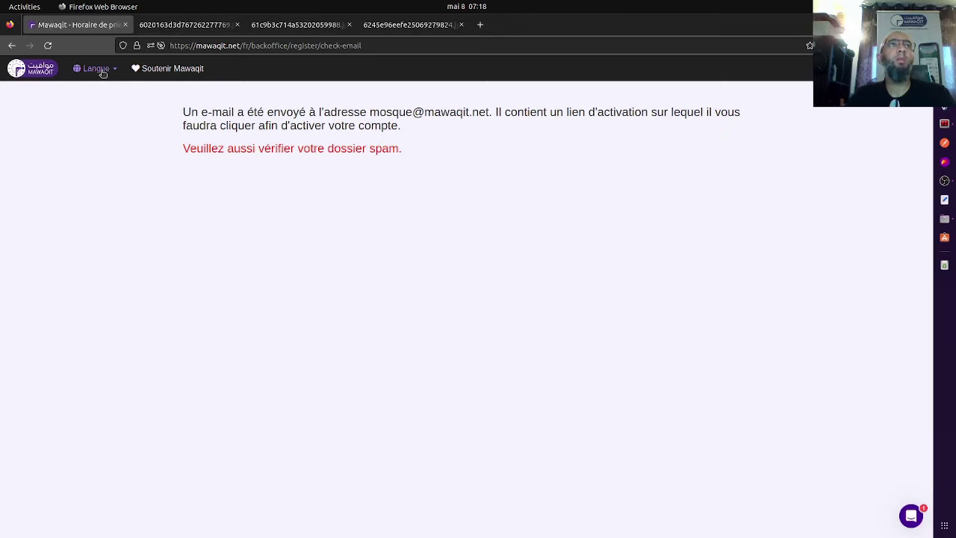
Sign in to the back office with the new account's e-mail and password, passing reCAPTCHA.
{"action": "left_click", "coordinate": [41, 71]}
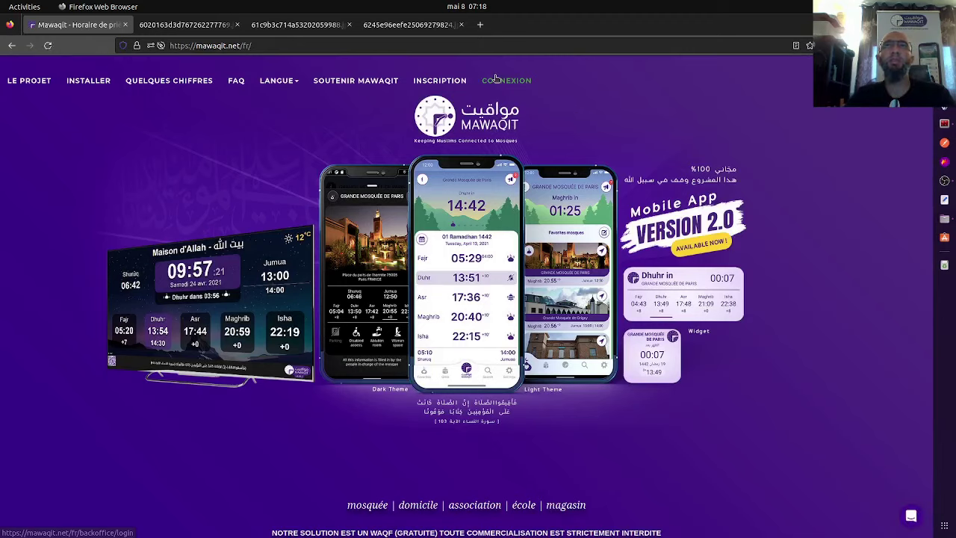
{"action": "left_click", "coordinate": [495, 78]}
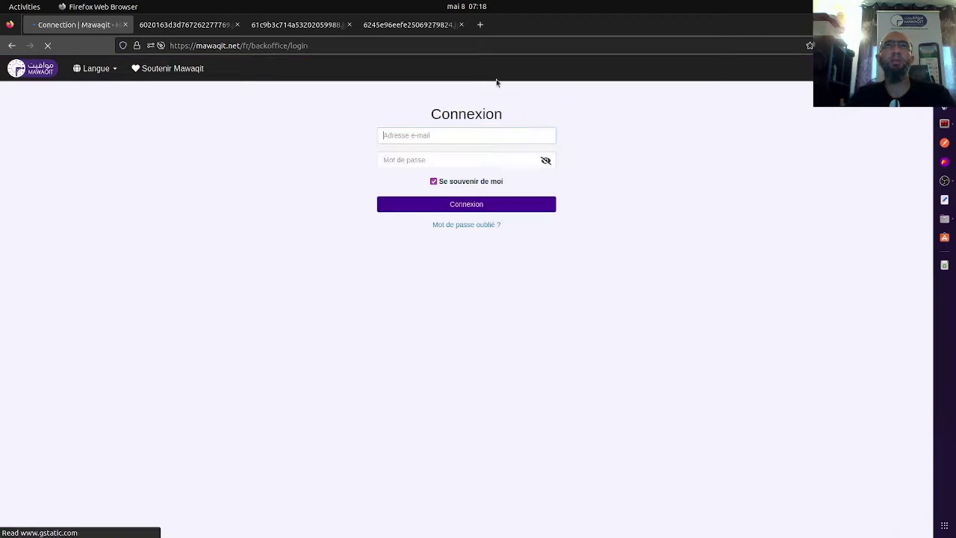
{"action": "left_click", "coordinate": [429, 136]}
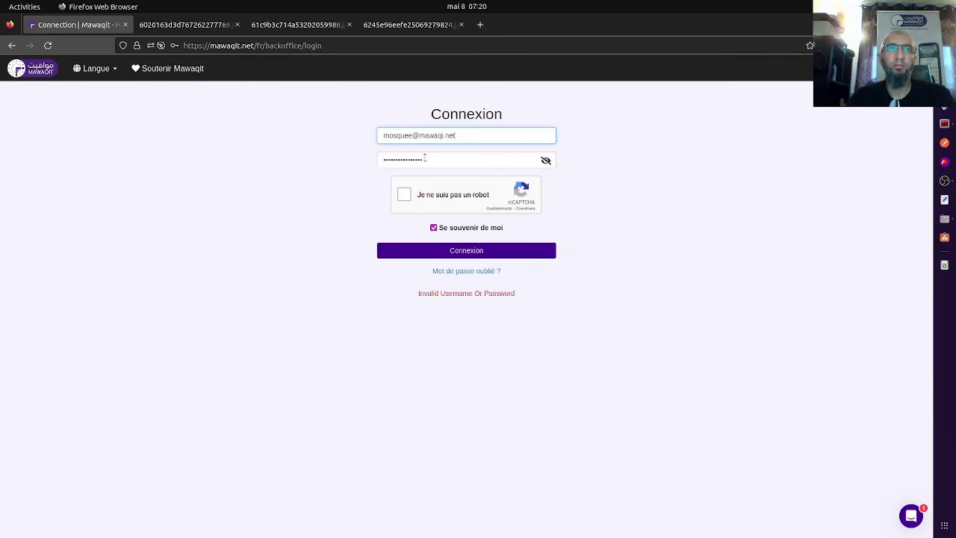
{"action": "left_click", "coordinate": [424, 157]}
{"action": "double_click", "coordinate": [424, 157]}
{"action": "left_click", "coordinate": [424, 158]}
{"action": "left_click", "coordinate": [405, 195]}
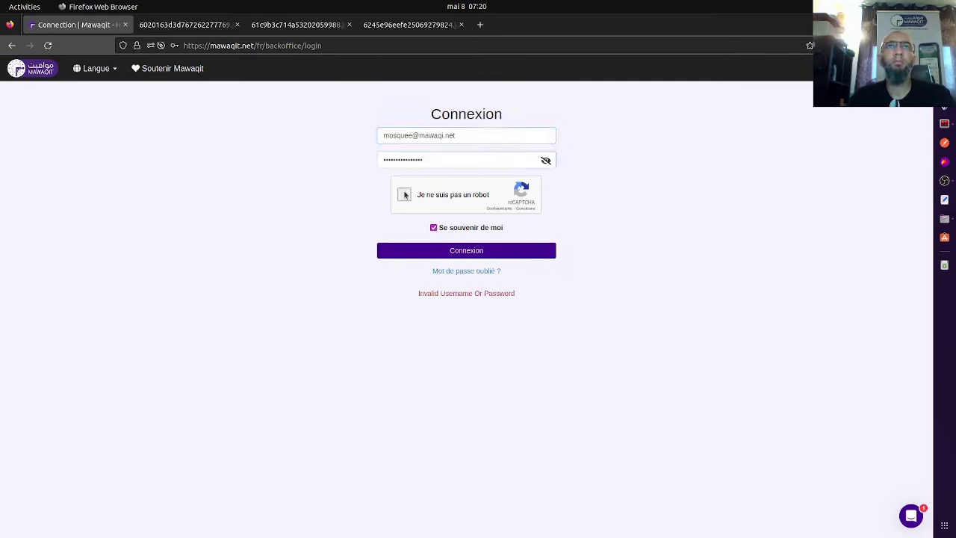
{"action": "left_click", "coordinate": [442, 252]}
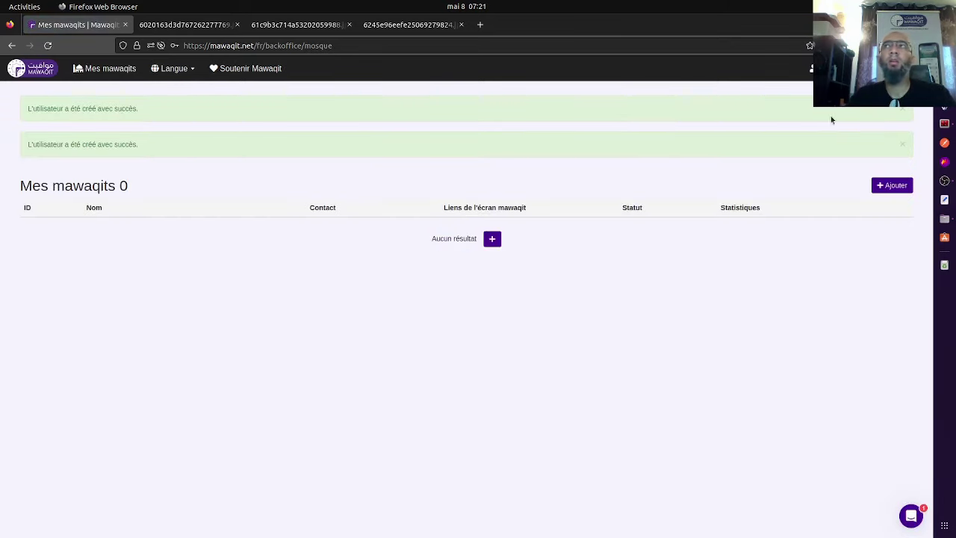
Dismiss both success banners, add a mawaqit of type Mosquée, and scroll through its form.
{"action": "left_click", "coordinate": [903, 109]}
{"action": "left_click", "coordinate": [903, 109]}
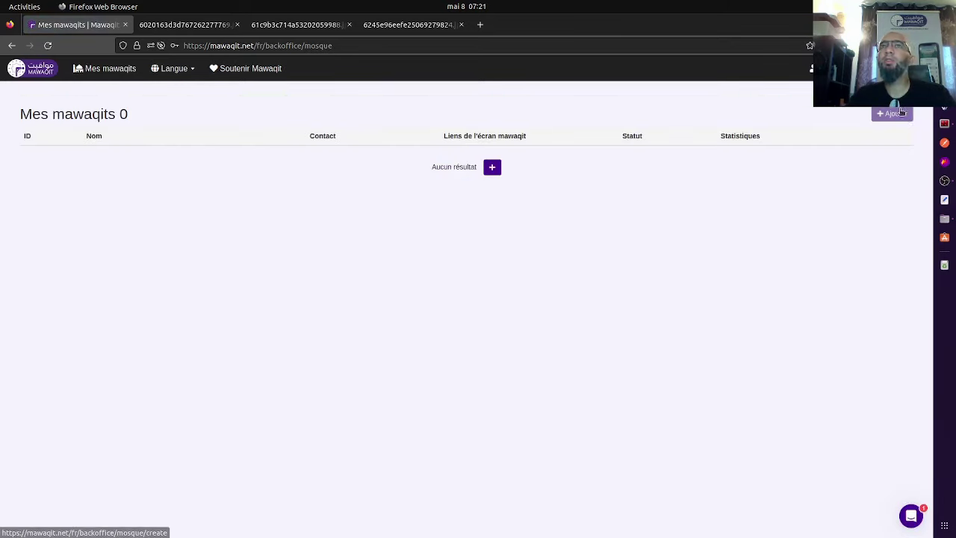
{"action": "left_click", "coordinate": [889, 114]}
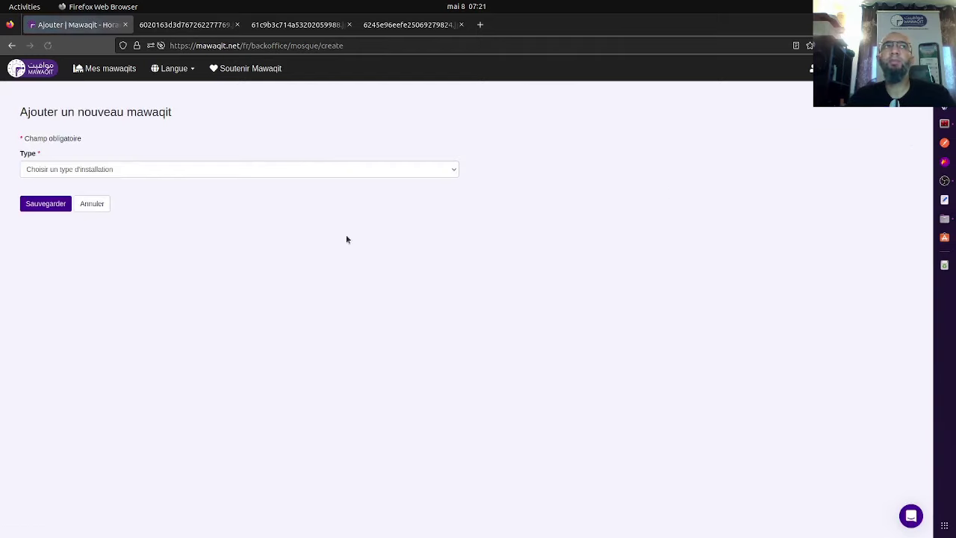
{"action": "left_click", "coordinate": [62, 170]}
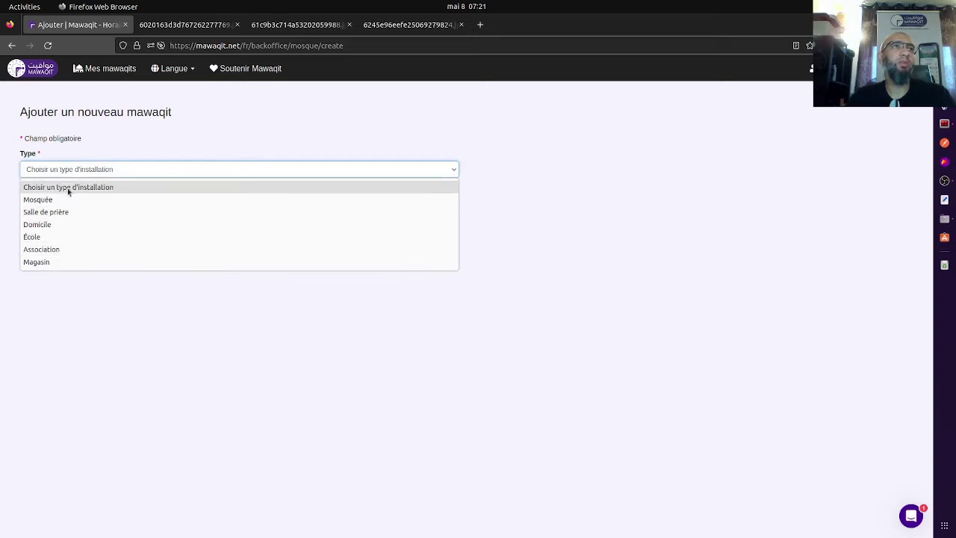
{"action": "left_click", "coordinate": [63, 199]}
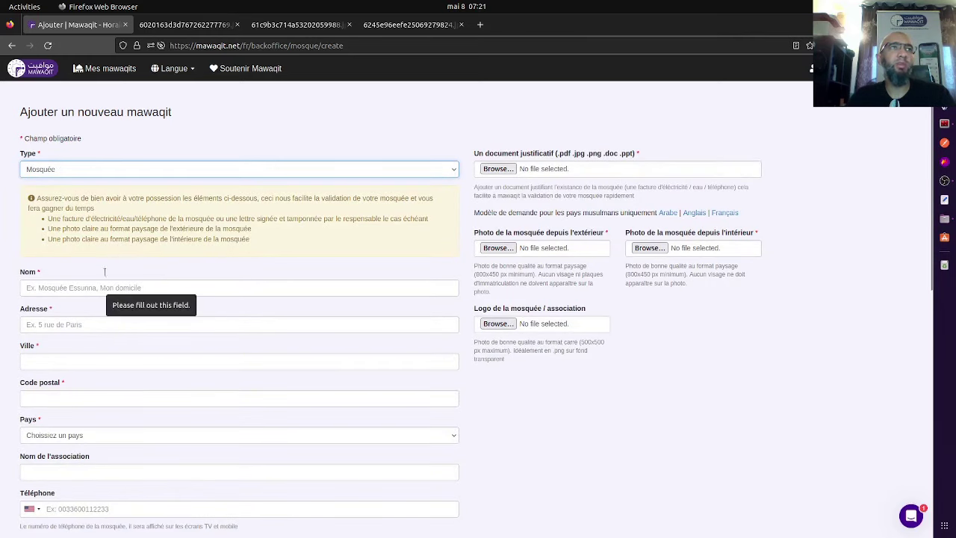
{"action": "scroll", "coordinate": [77, 162], "scroll_direction": "down", "scroll_amount": 2}
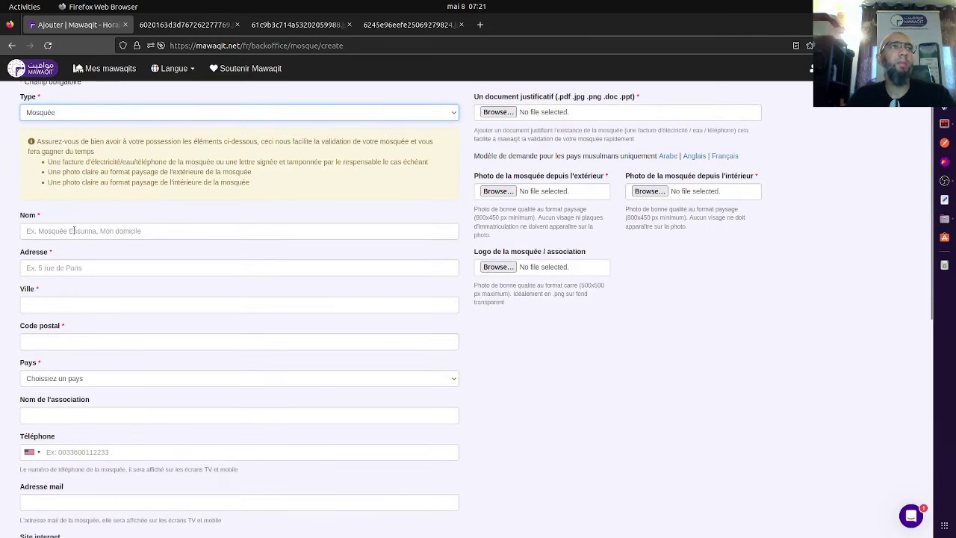
{"action": "left_click", "coordinate": [74, 231]}
{"action": "scroll", "coordinate": [74, 271], "scroll_direction": "down", "scroll_amount": 2}
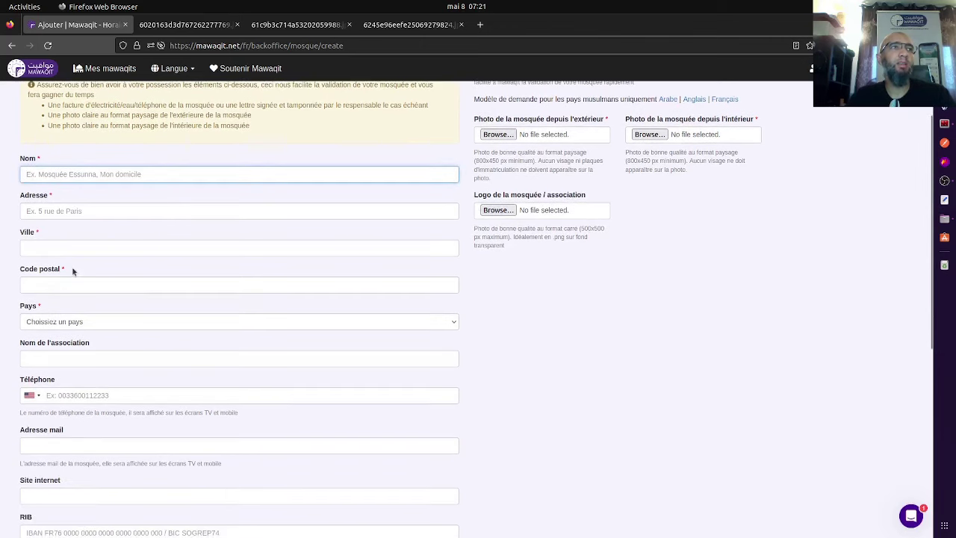
{"action": "scroll", "coordinate": [69, 281], "scroll_direction": "down", "scroll_amount": 2}
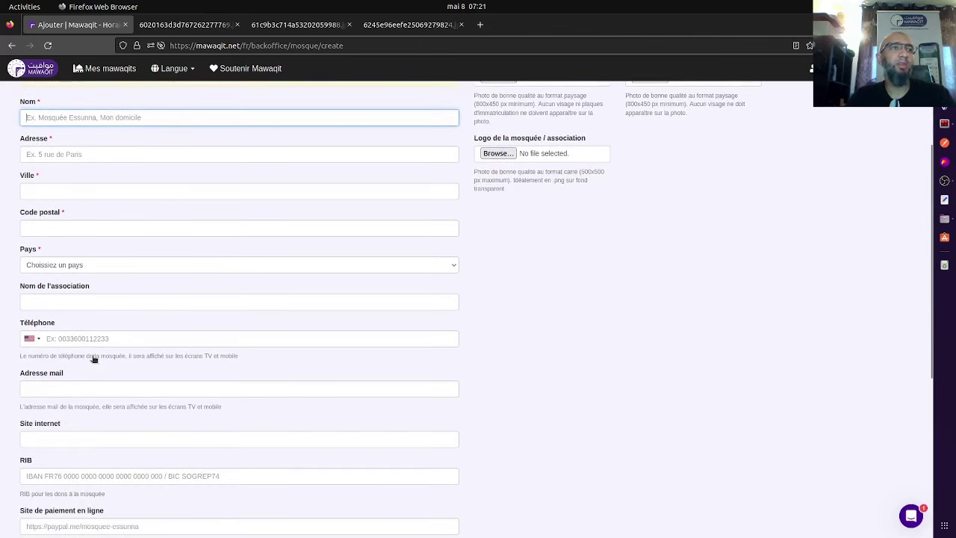
{"action": "scroll", "coordinate": [93, 360], "scroll_direction": "down", "scroll_amount": 6}
{"action": "scroll", "coordinate": [531, 354], "scroll_direction": "up", "scroll_amount": 12}
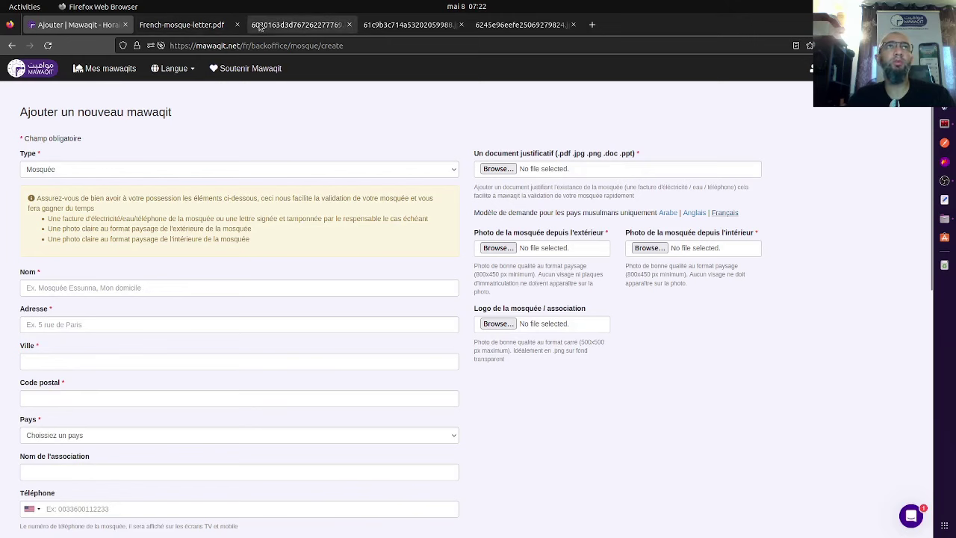
{"action": "left_click", "coordinate": [286, 28]}
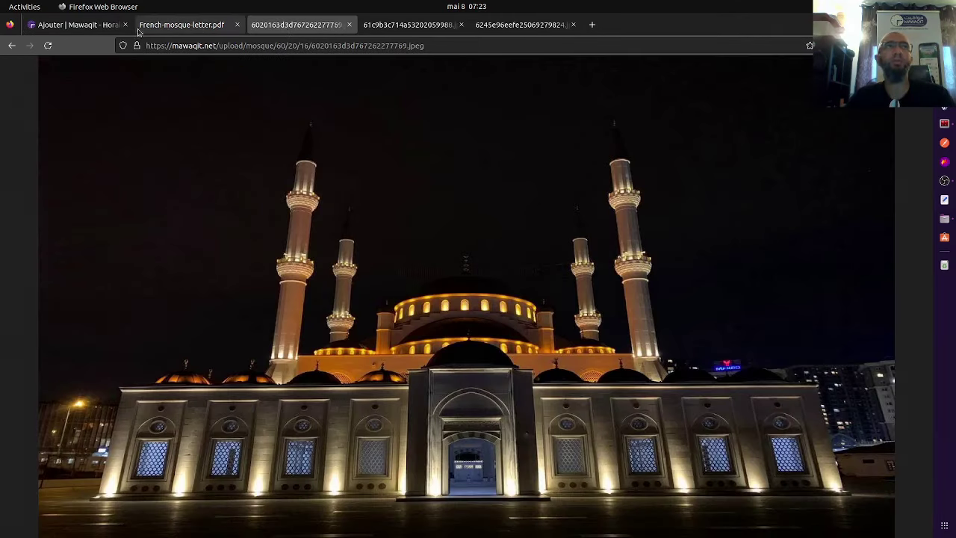
{"action": "left_click", "coordinate": [75, 24]}
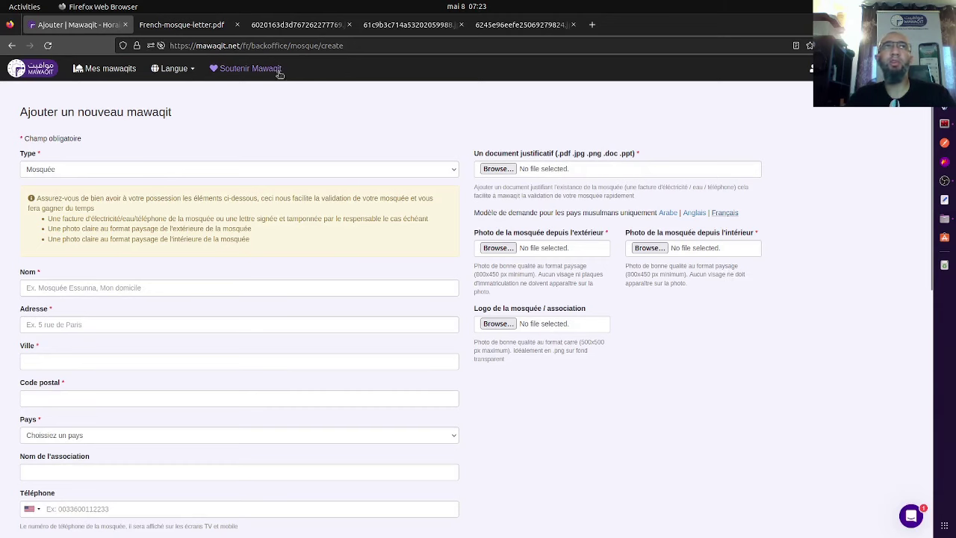
{"action": "left_click", "coordinate": [288, 28]}
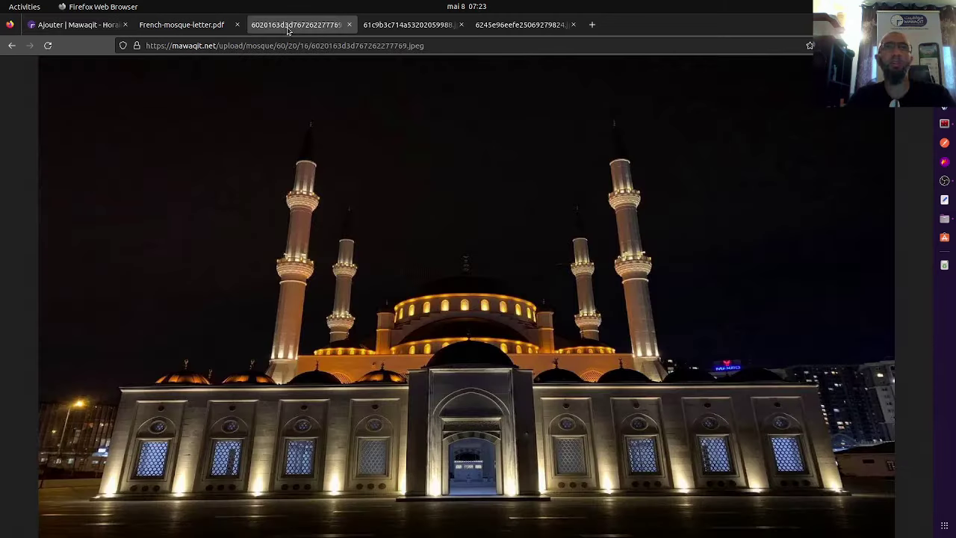
{"action": "left_click", "coordinate": [399, 28]}
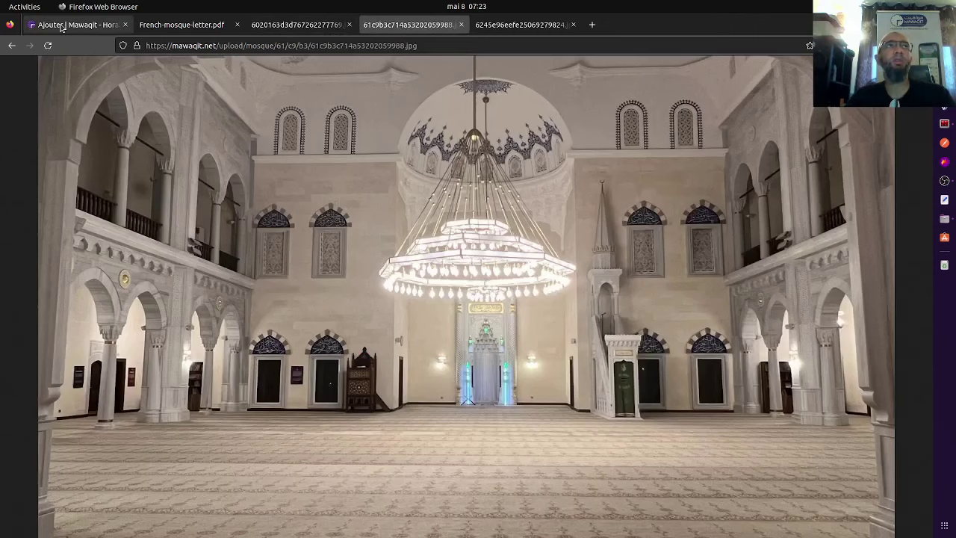
{"action": "left_click", "coordinate": [65, 26]}
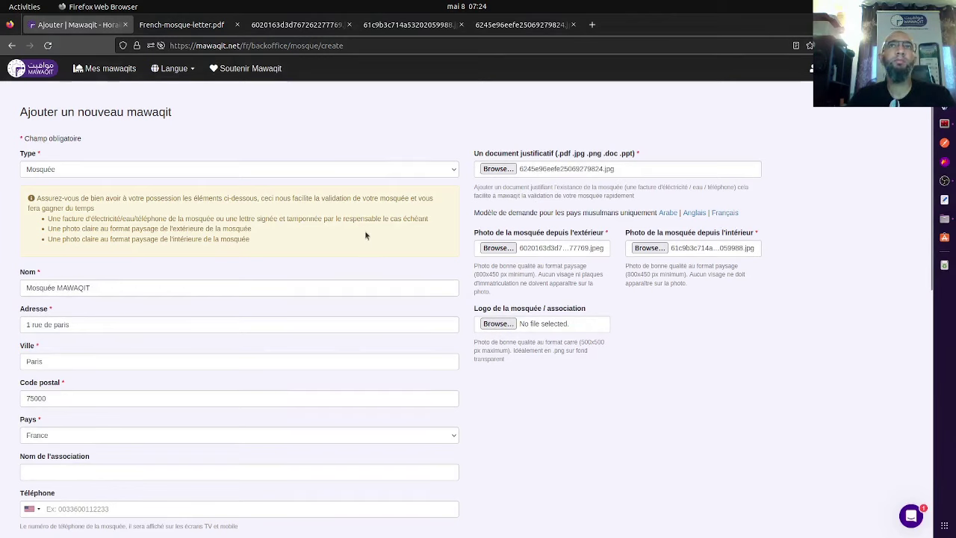
Switch 'Espace pour femmes' to Oui and save the Mosquée MAWAQIT registration.
{"action": "scroll", "coordinate": [364, 231], "scroll_direction": "down", "scroll_amount": 6}
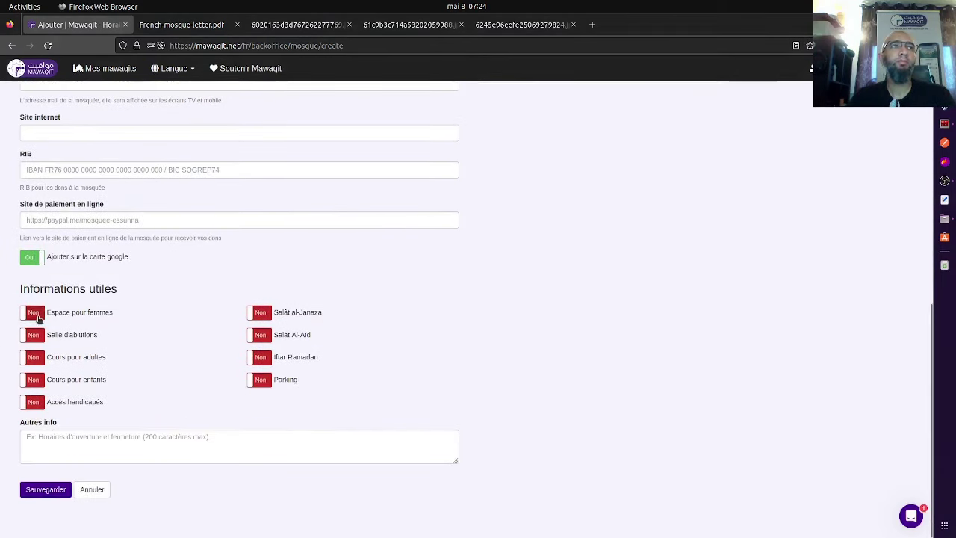
{"action": "left_click", "coordinate": [33, 313]}
{"action": "scroll", "coordinate": [71, 438], "scroll_direction": "up", "scroll_amount": 5}
{"action": "scroll", "coordinate": [71, 439], "scroll_direction": "up", "scroll_amount": 3}
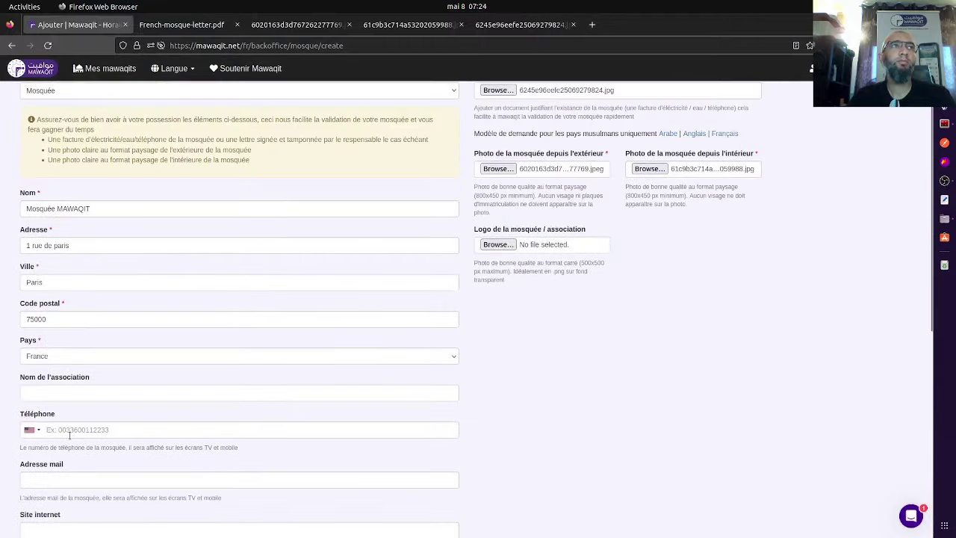
{"action": "scroll", "coordinate": [69, 463], "scroll_direction": "down", "scroll_amount": 10}
{"action": "left_click", "coordinate": [66, 489]}
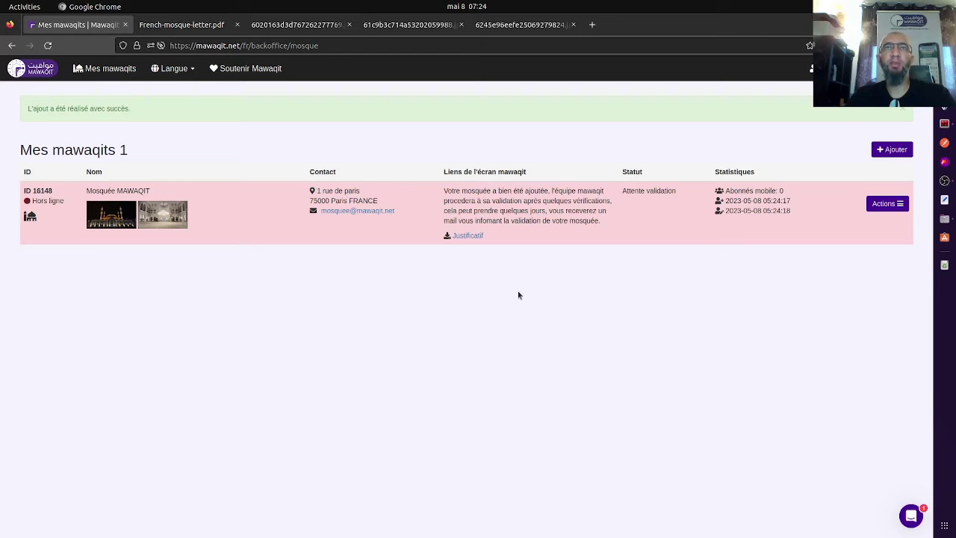
Reload the mosque list until Mosquée MAWAQIT reads Validée, then return to the home page.
{"action": "right_click", "coordinate": [494, 278]}
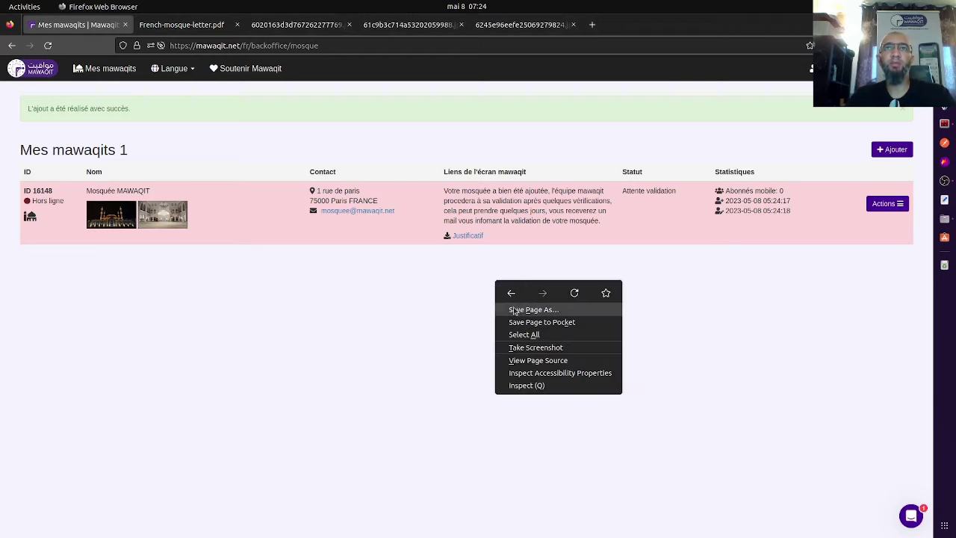
{"action": "left_click", "coordinate": [573, 296]}
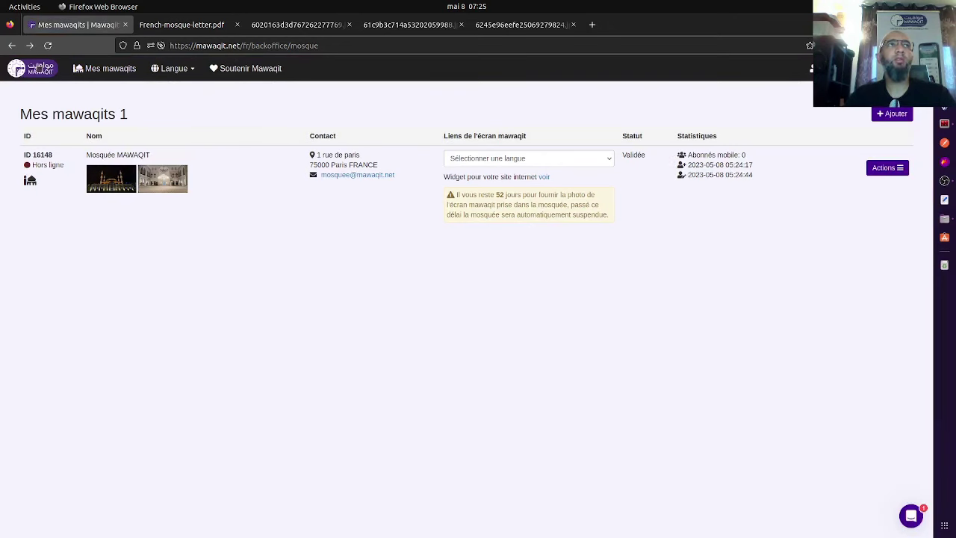
{"action": "left_click", "coordinate": [36, 67]}
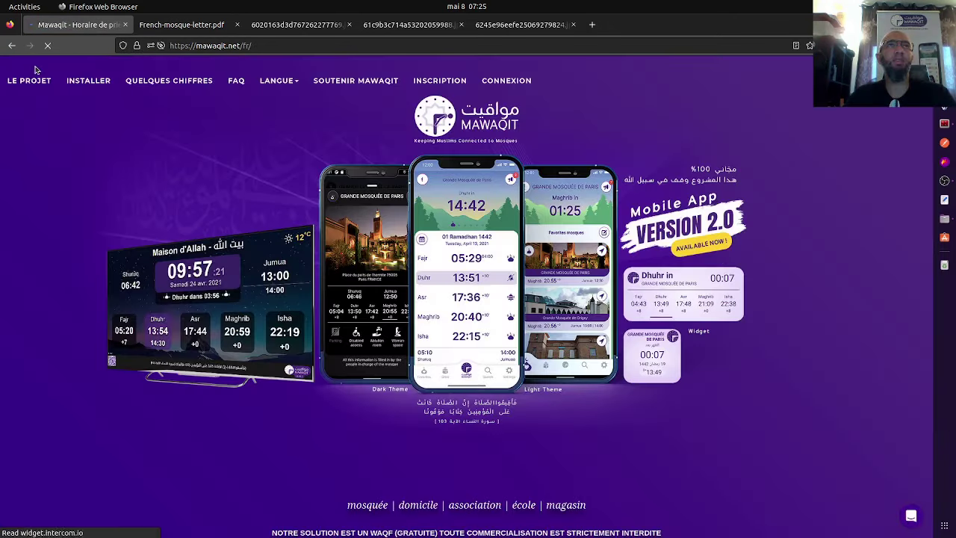
Open the INSTALLER guide for MAWAQIT For TV and read down to Option 1, ordering the MAWABOX.
{"action": "left_click", "coordinate": [88, 81]}
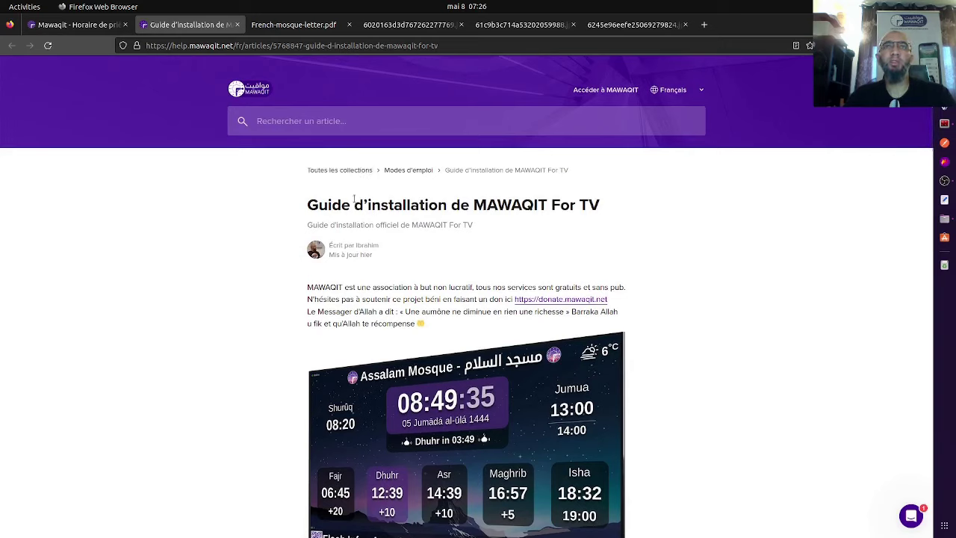
{"action": "scroll", "coordinate": [354, 198], "scroll_direction": "down", "scroll_amount": 5}
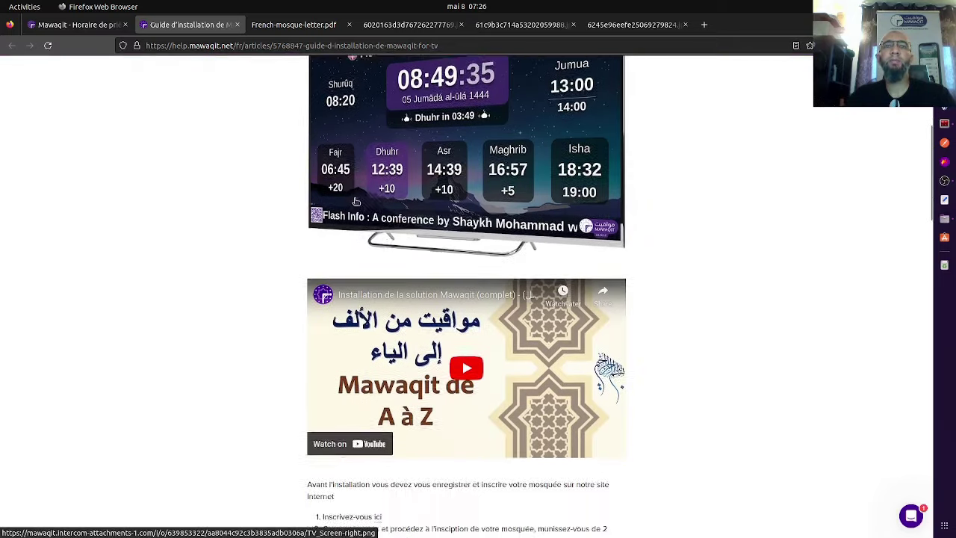
{"action": "scroll", "coordinate": [356, 202], "scroll_direction": "down", "scroll_amount": 8}
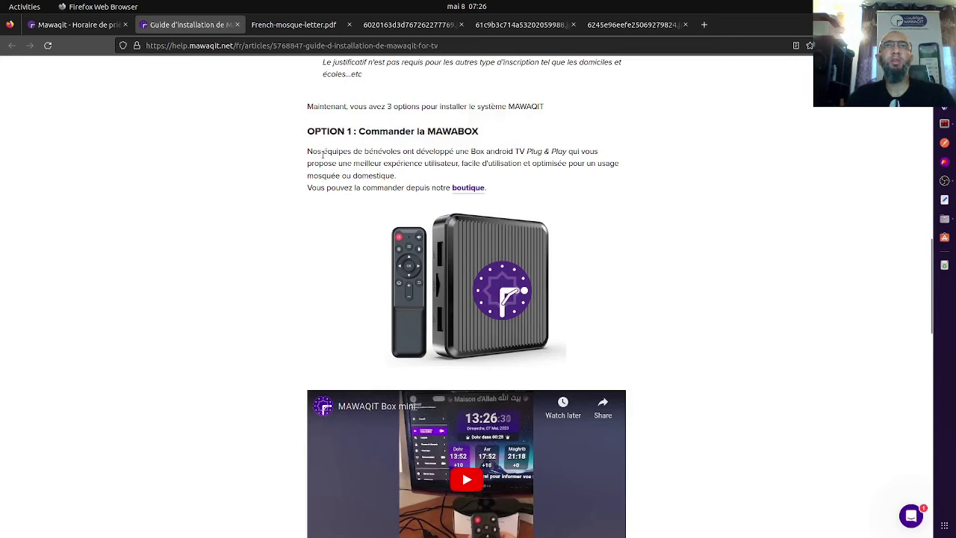
{"action": "scroll", "coordinate": [323, 154], "scroll_direction": "down", "scroll_amount": 1}
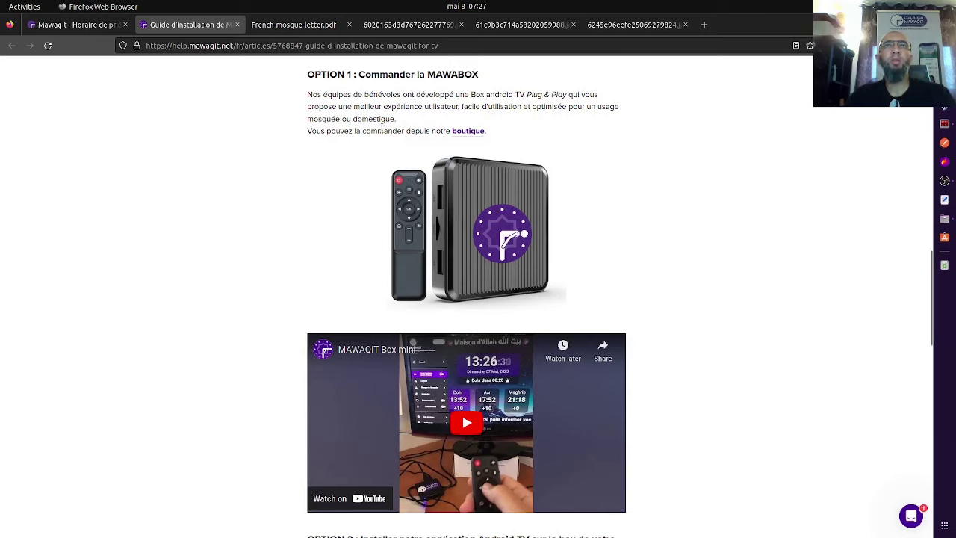
Browse the MAWABOX shop, then read the guide's Option 2 (Android TV) and Option 3 (Raspberry Pi 4).
{"action": "left_click", "coordinate": [469, 132]}
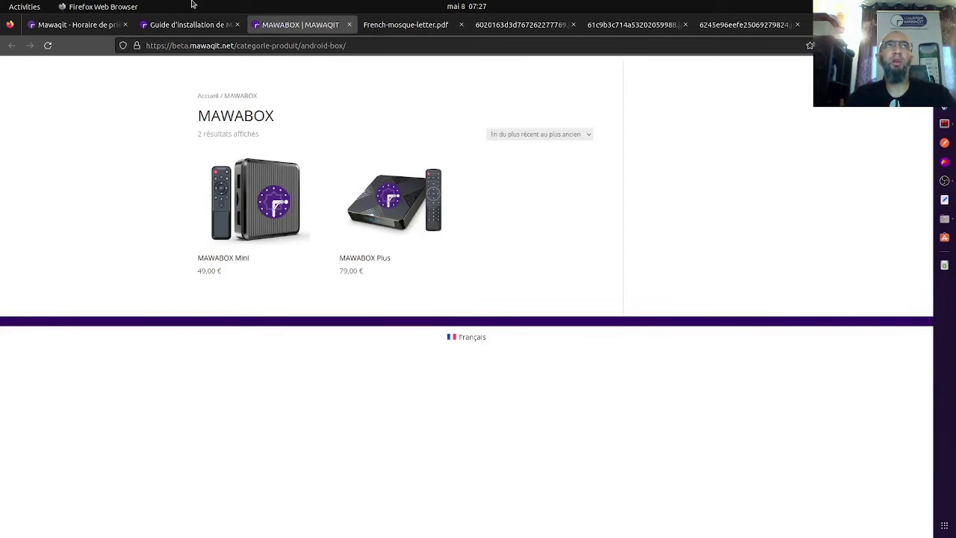
{"action": "left_click", "coordinate": [165, 28]}
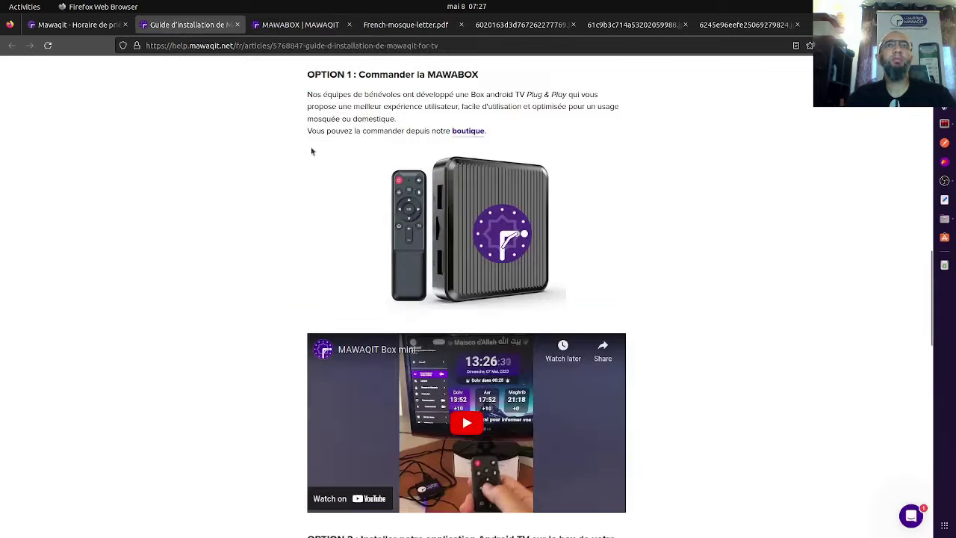
{"action": "scroll", "coordinate": [490, 142], "scroll_direction": "down", "scroll_amount": 1}
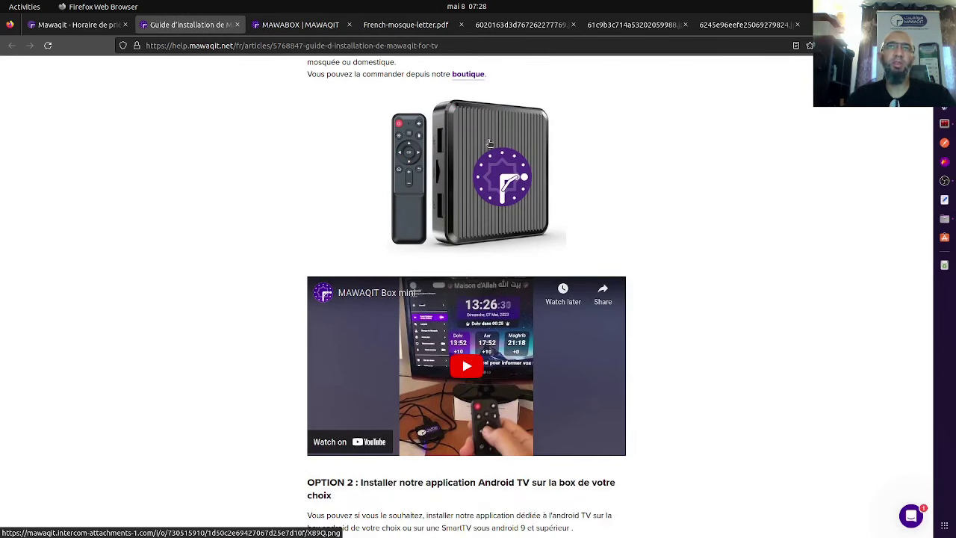
{"action": "scroll", "coordinate": [490, 142], "scroll_direction": "down", "scroll_amount": 1}
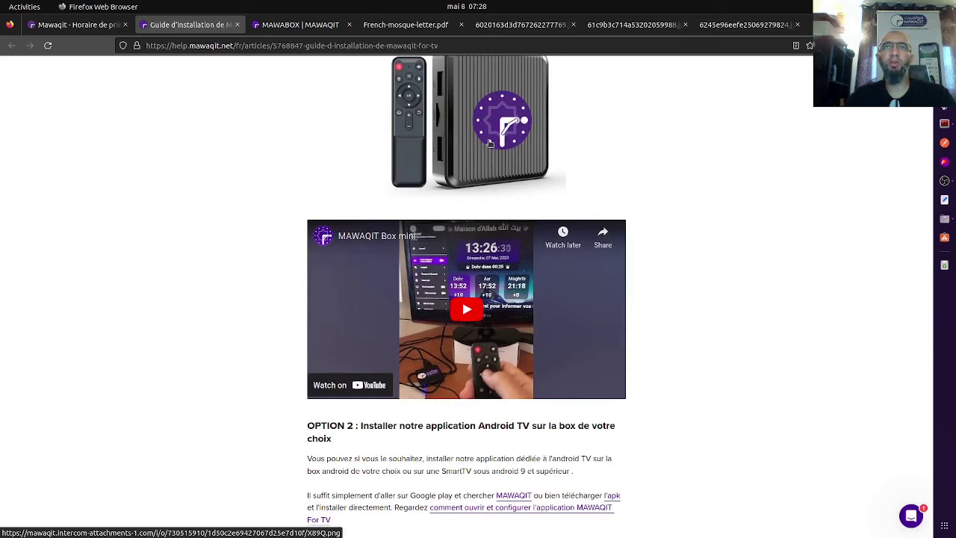
{"action": "scroll", "coordinate": [490, 142], "scroll_direction": "down", "scroll_amount": 2}
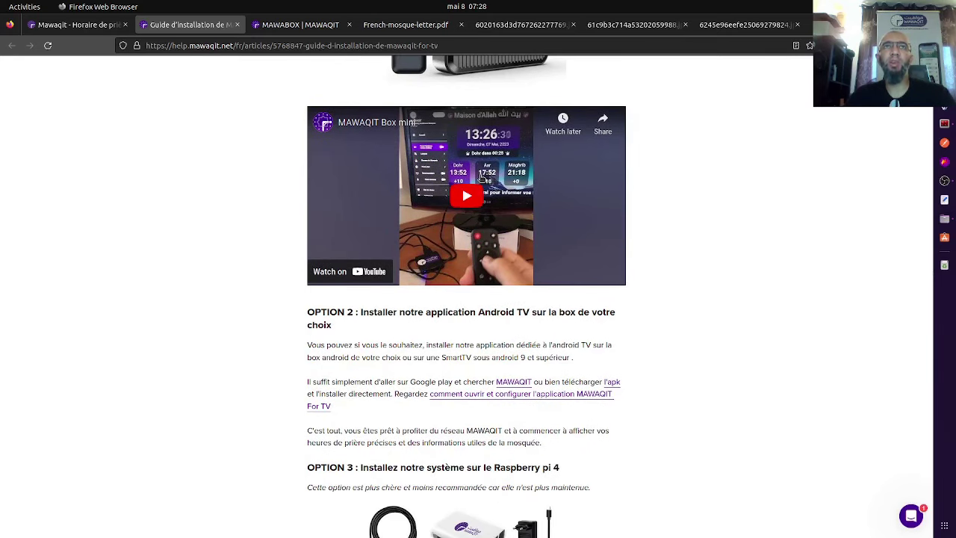
{"action": "scroll", "coordinate": [482, 179], "scroll_direction": "down", "scroll_amount": 3}
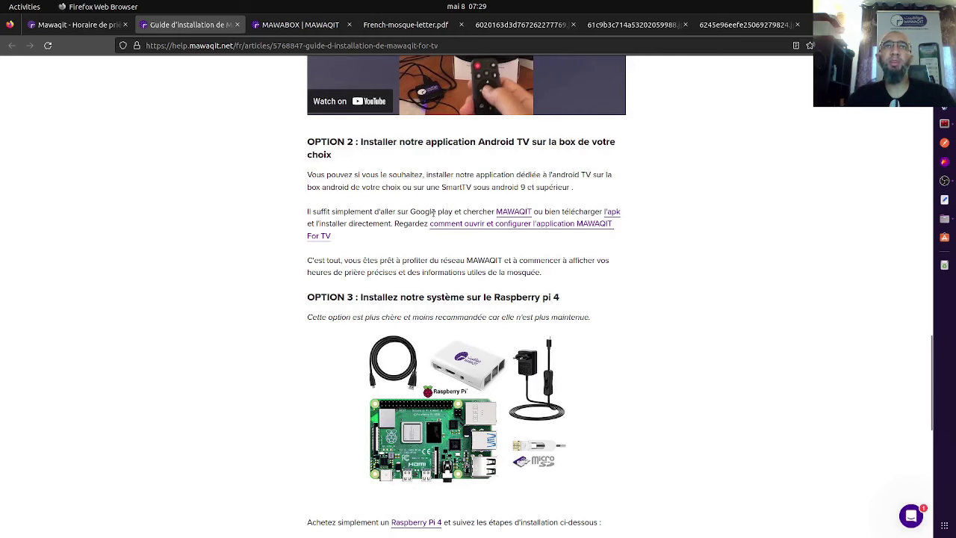
View the MAWAQIT for TV app on Google Play, then highlight the guide's Raspberry Pi option heading.
{"action": "left_click", "coordinate": [499, 213]}
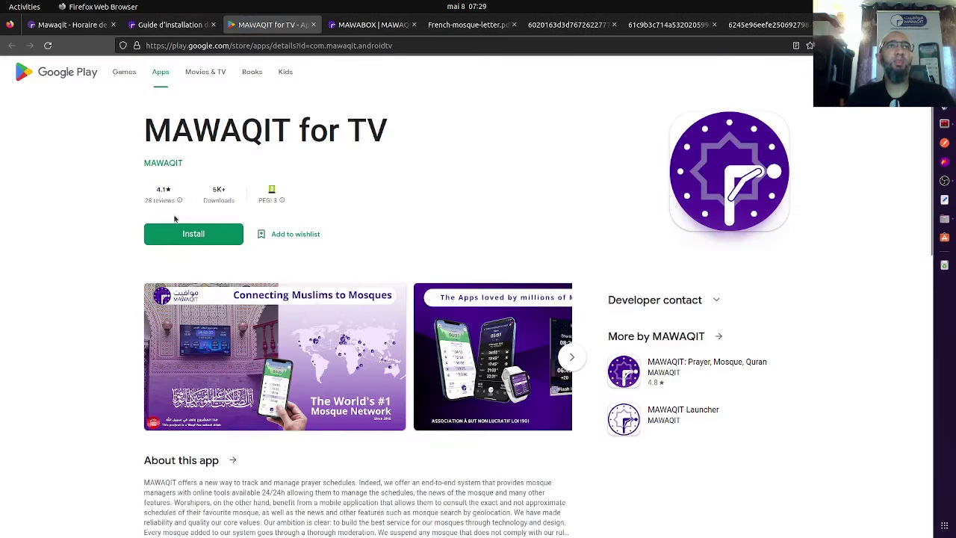
{"action": "left_click", "coordinate": [166, 27]}
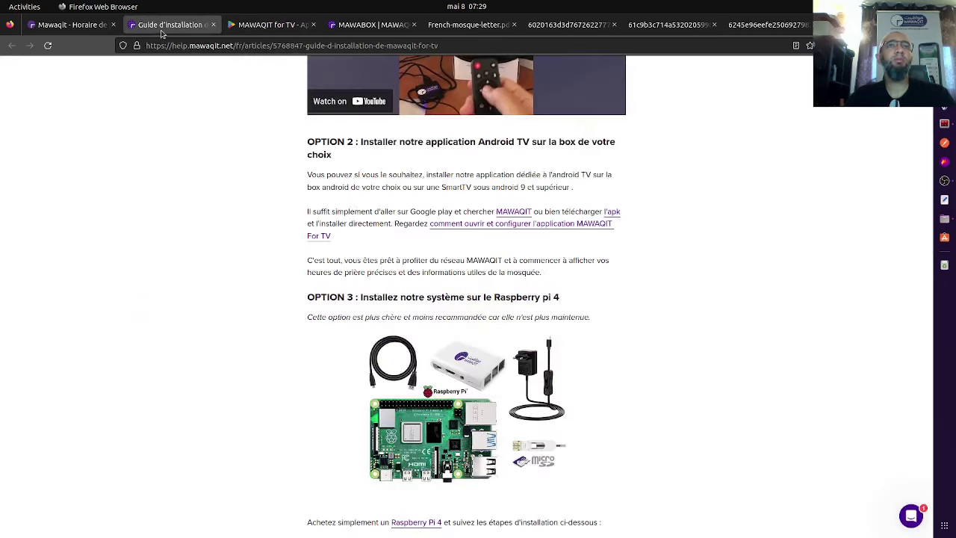
{"action": "scroll", "coordinate": [351, 187], "scroll_direction": "down", "scroll_amount": 4}
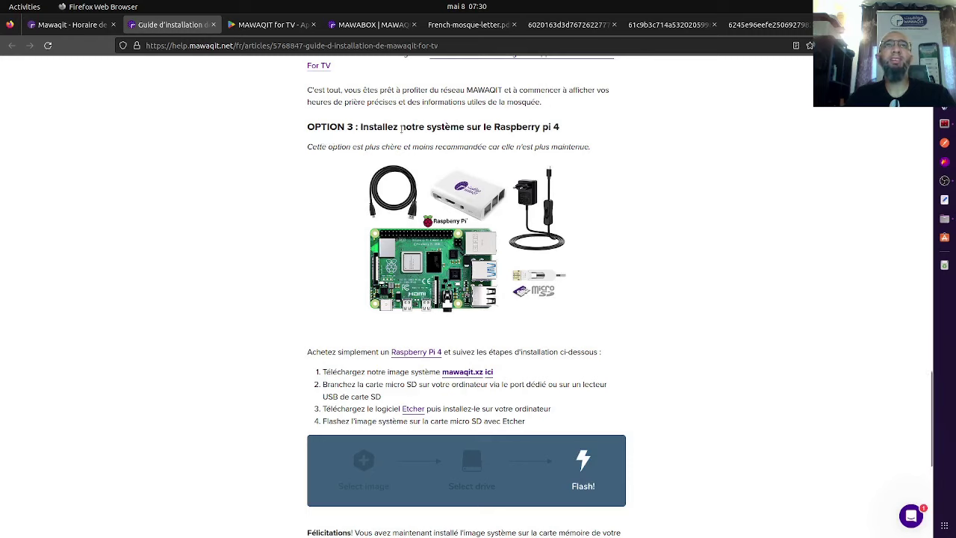
{"action": "left_click_drag", "start_coordinate": [436, 128], "coordinate": [553, 128]}
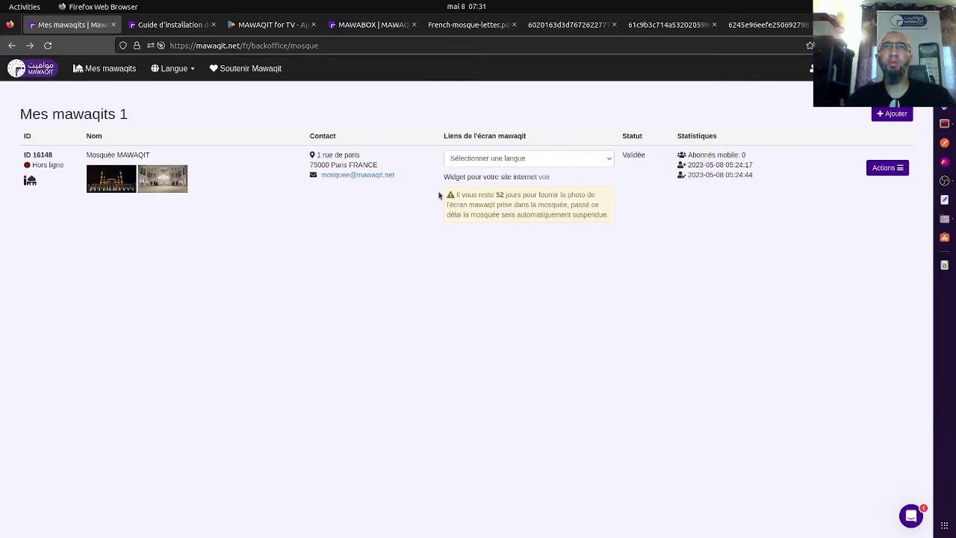
Open the Éditer form for Mosquée MAWAQIT from its Actions menu.
{"action": "left_click", "coordinate": [875, 173]}
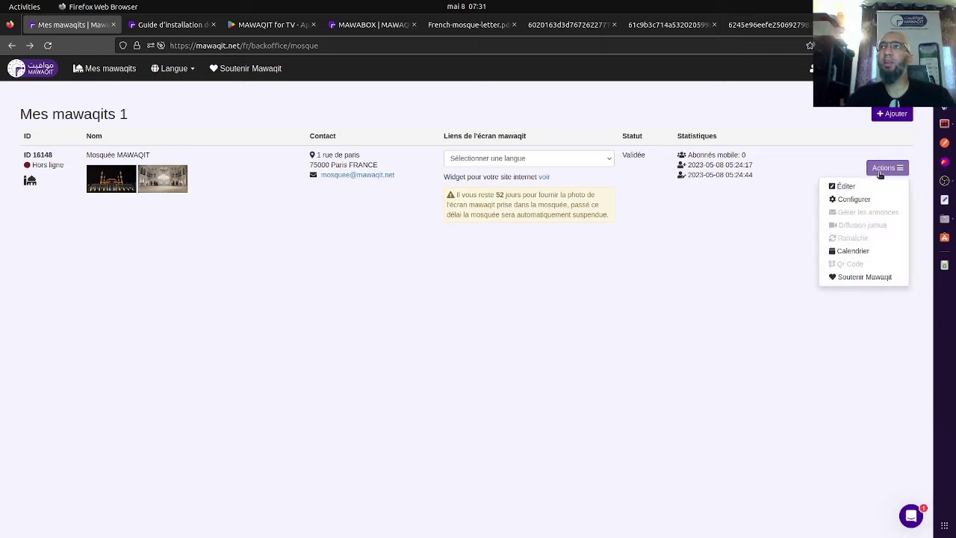
{"action": "left_click", "coordinate": [872, 187]}
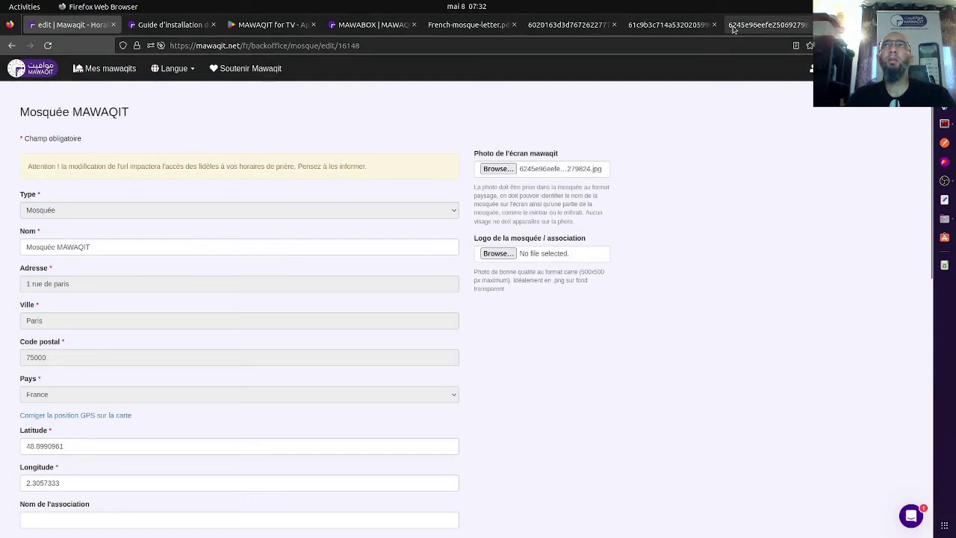
Confirm the attached photo shows the prayer screen beside the minbar, then save the mosque edits.
{"action": "left_click", "coordinate": [733, 28]}
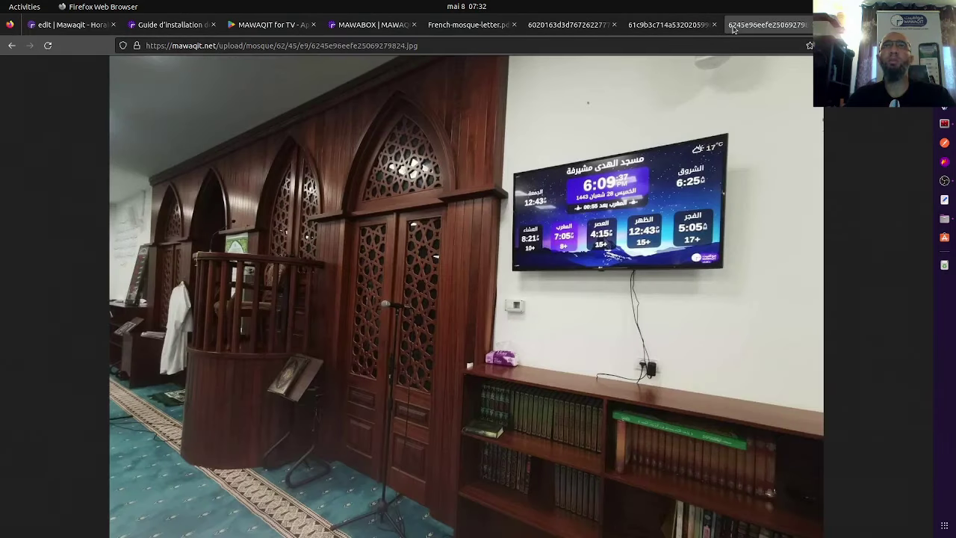
{"action": "left_click", "coordinate": [88, 28]}
{"action": "scroll", "coordinate": [335, 386], "scroll_direction": "down", "scroll_amount": 5}
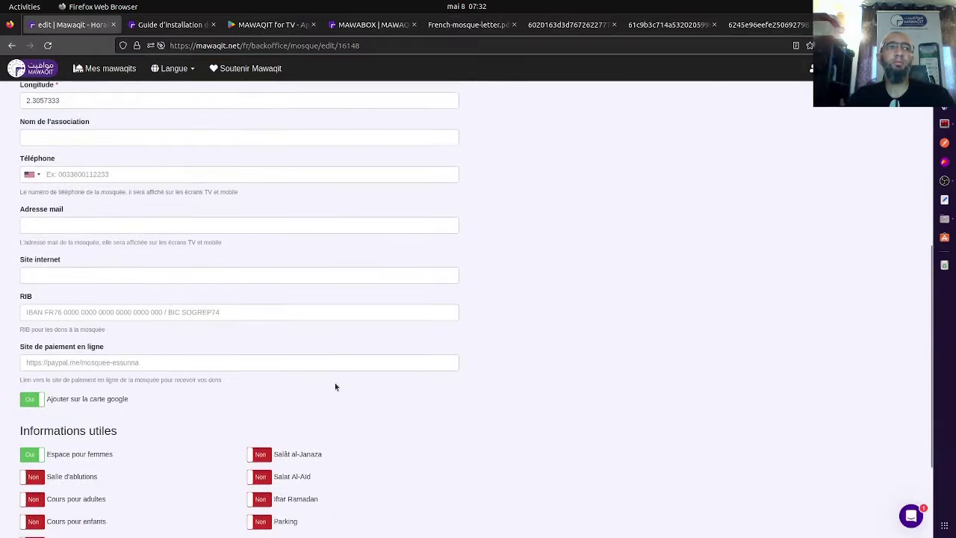
{"action": "scroll", "coordinate": [335, 387], "scroll_direction": "down", "scroll_amount": 4}
{"action": "left_click", "coordinate": [45, 489]}
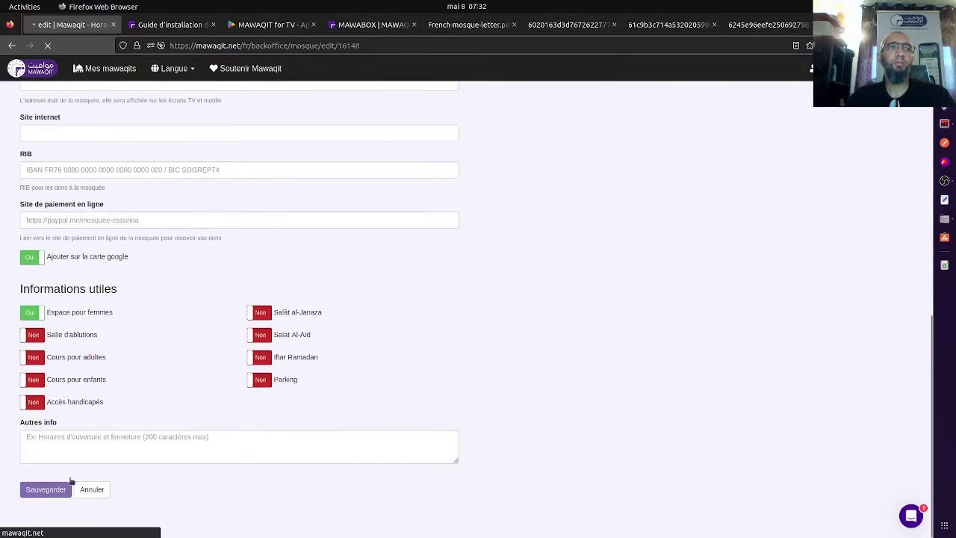